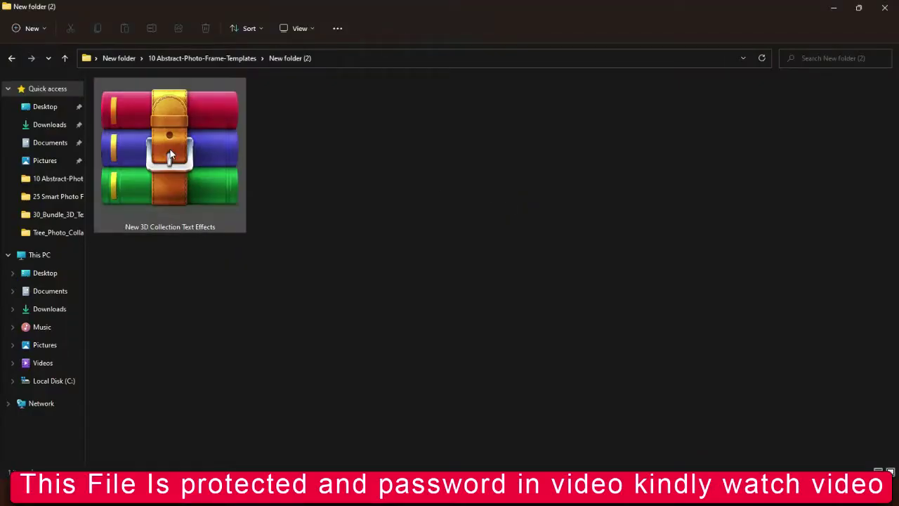
Extract the password-protected New 3D Collection Text Effects RAR to its own same-named folder.
right_click(197, 241)
click(235, 318)
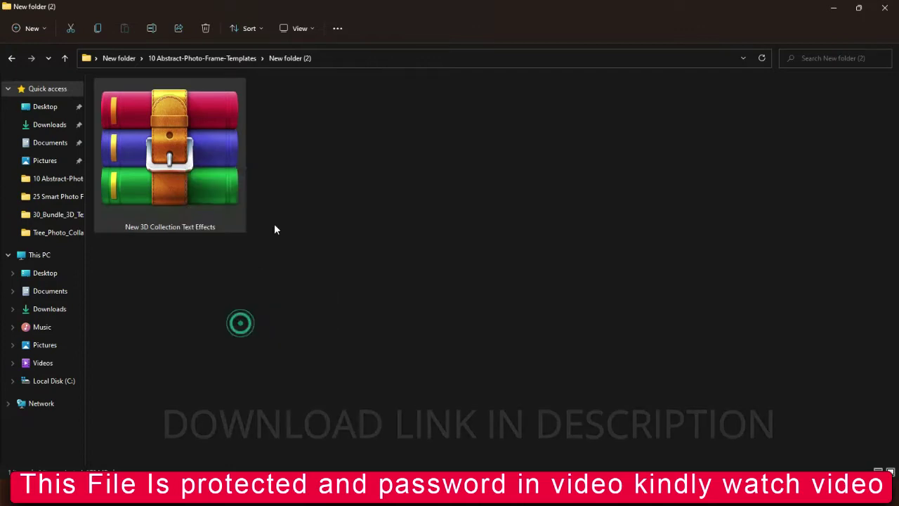
click(301, 133)
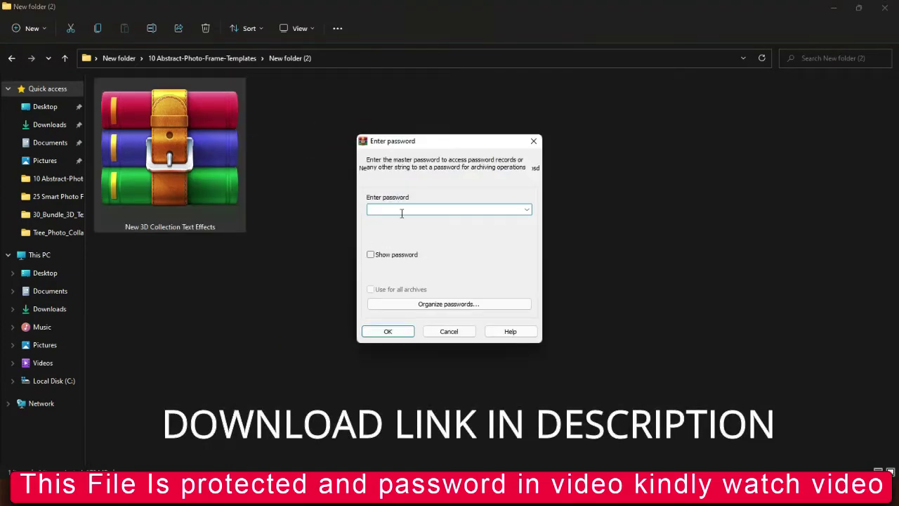
click(398, 331)
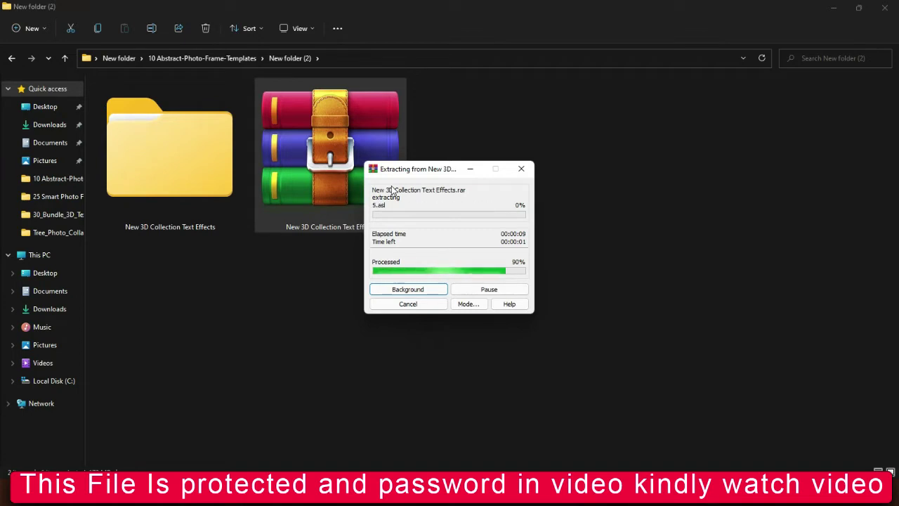
Open the extracted collection folder and its inner folder, both in Extra large icons view.
click(498, 188)
click(185, 196)
double_click(176, 214)
click(298, 28)
click(293, 54)
double_click(200, 161)
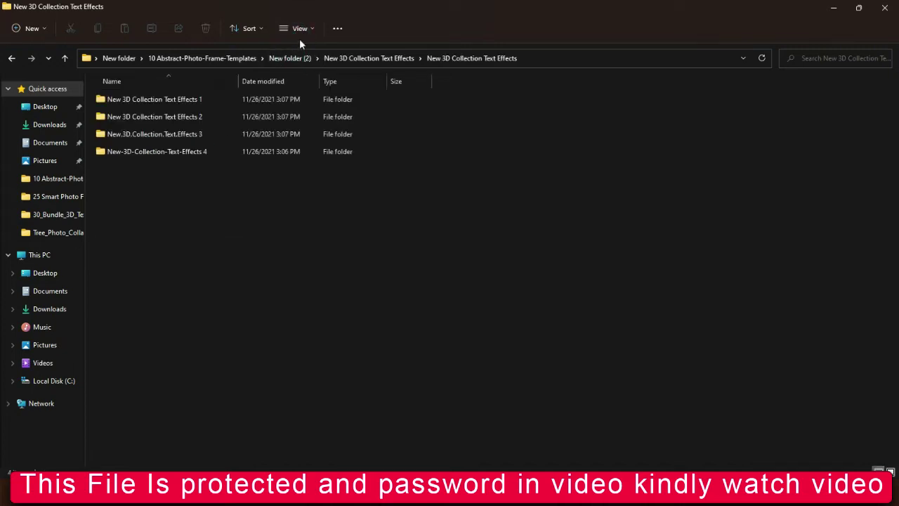
click(304, 28)
click(294, 54)
Preview the New 3D Collection Text Effects 1 files as extra large thumbnails.
double_click(166, 169)
click(300, 28)
click(296, 55)
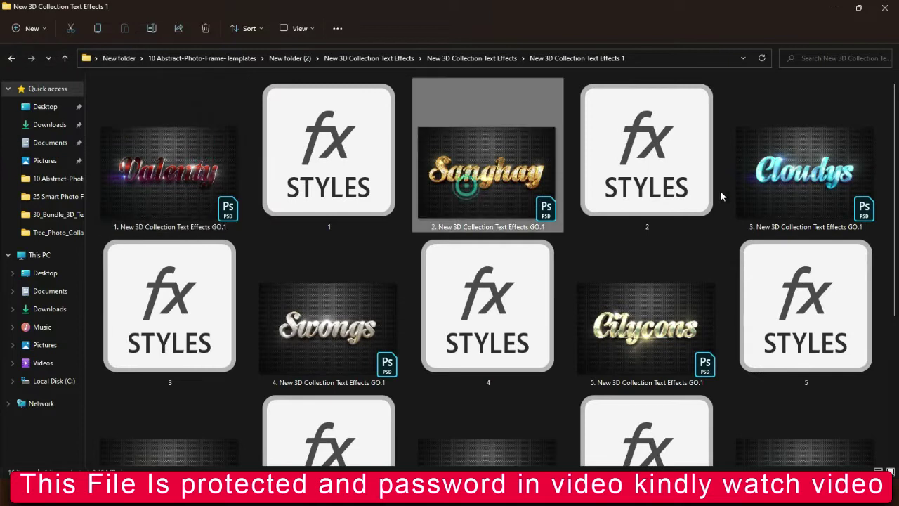
scroll(604, 326, down, 3)
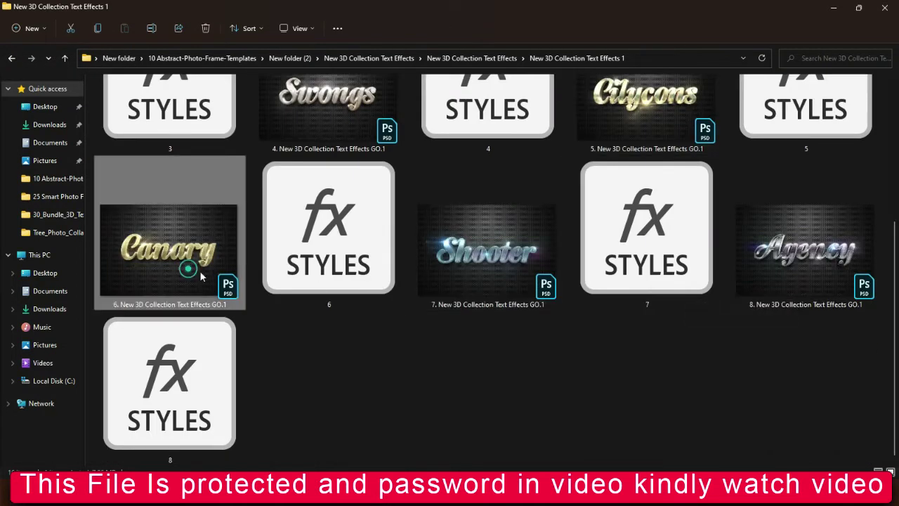
scroll(267, 351, up, 3)
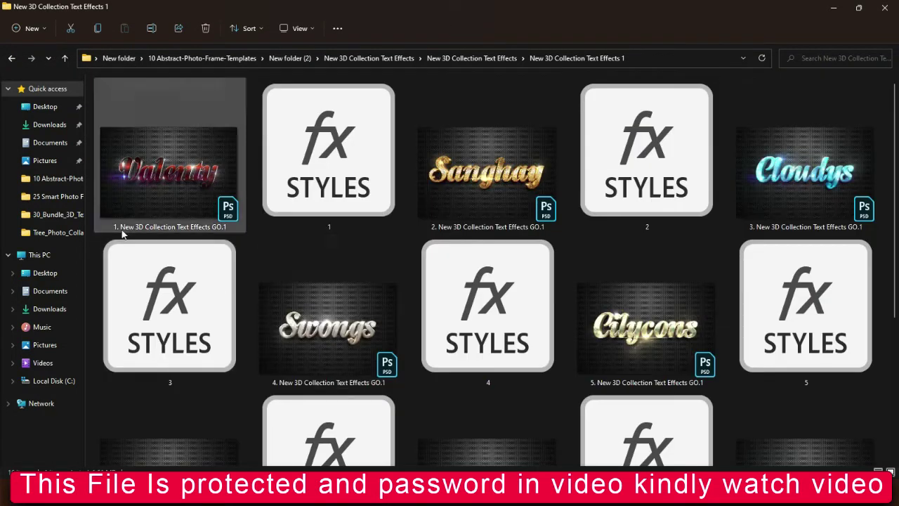
key(alt+Left)
Preview the New 3D Collection Text Effects 2 files as extra large thumbnails.
double_click(294, 150)
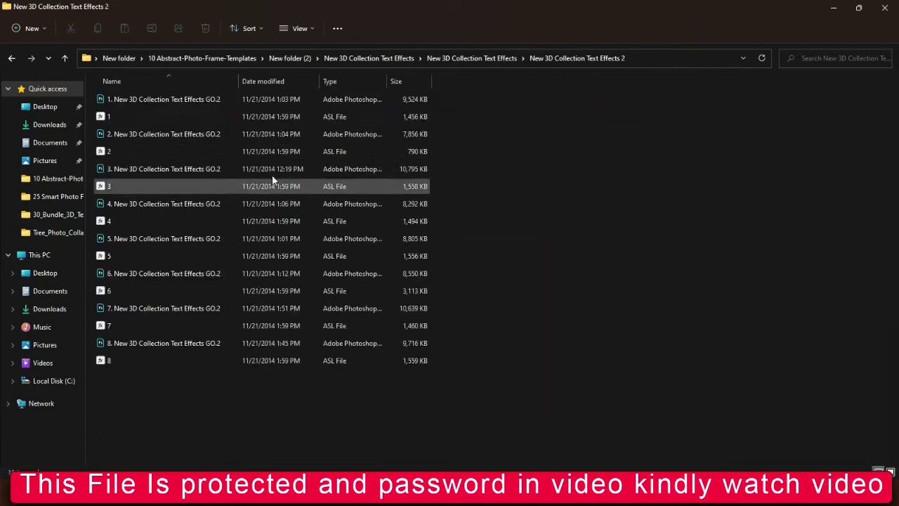
click(300, 28)
click(302, 54)
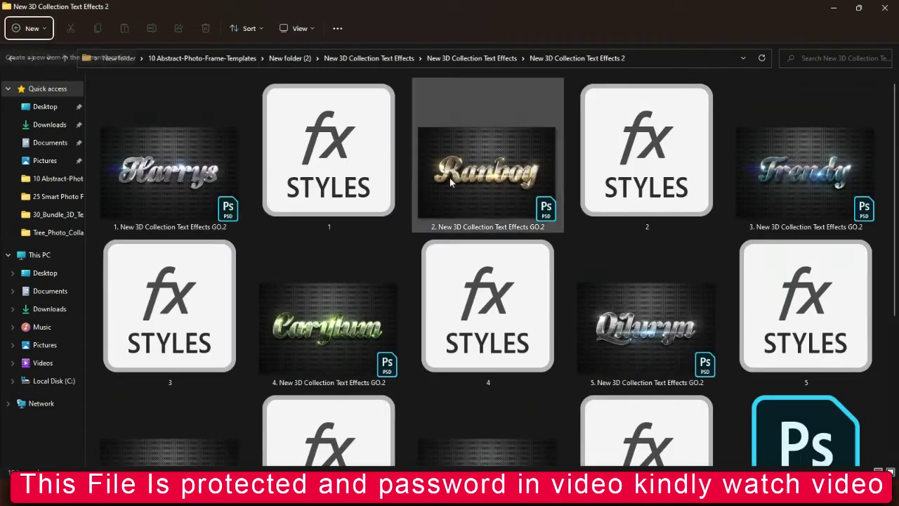
click(79, 161)
click(12, 59)
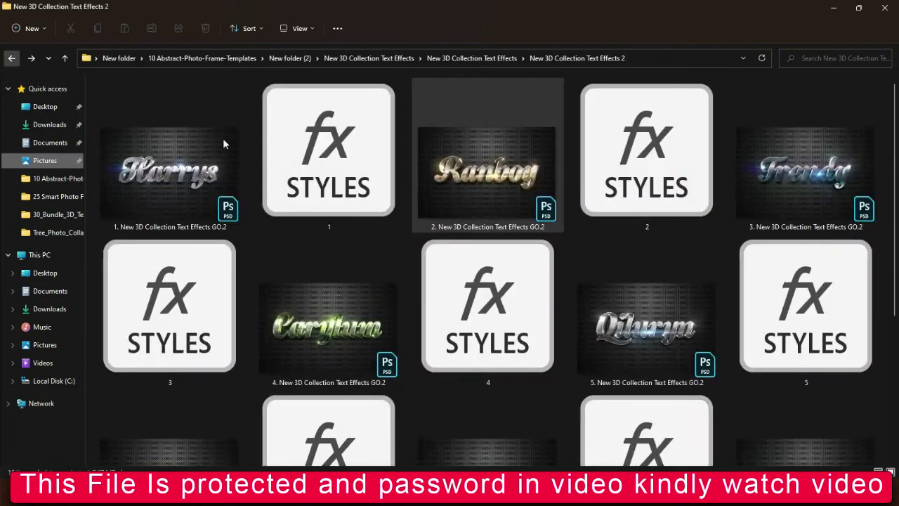
scroll(421, 281, down, 3)
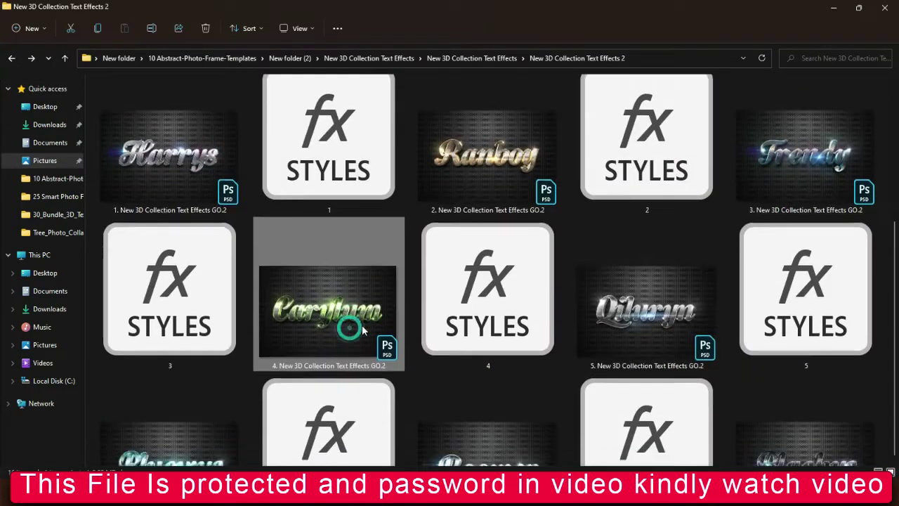
key(alt+Up)
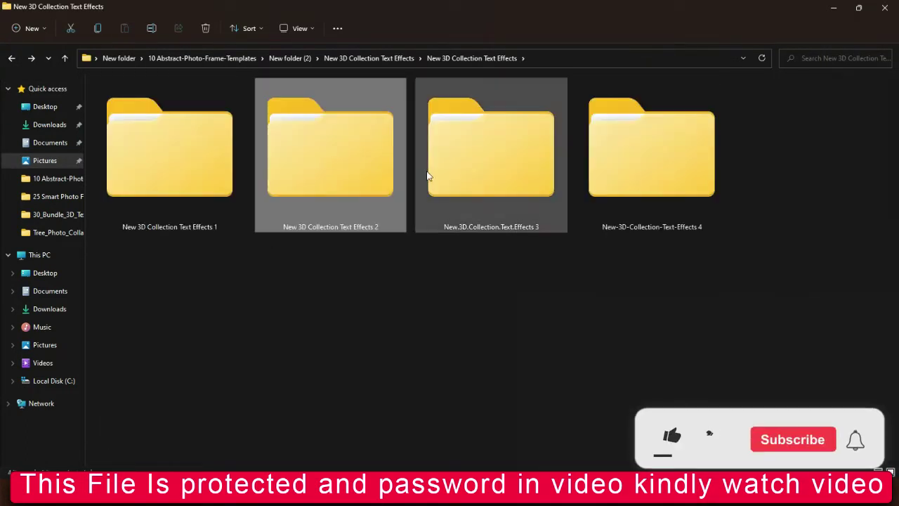
Preview the New.3D.Collection.Text.Effects 3 files as large thumbnails.
double_click(436, 175)
click(302, 28)
click(299, 55)
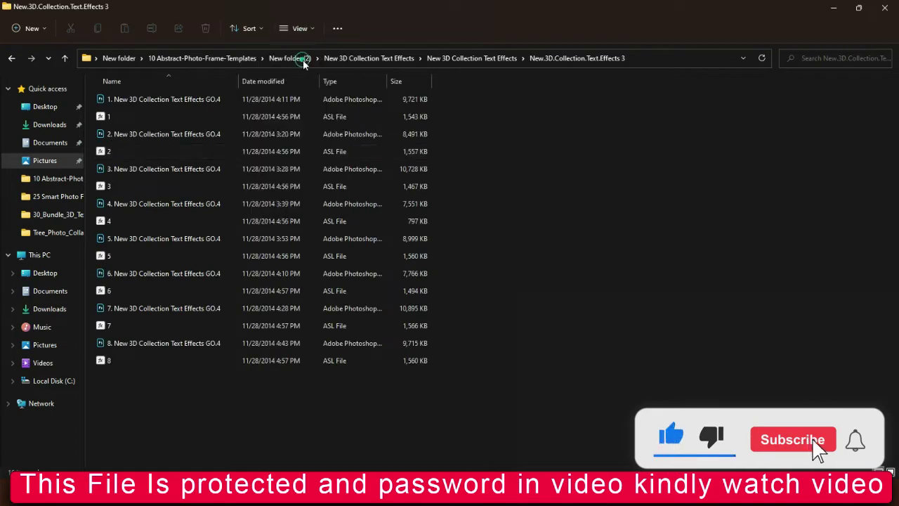
key(alt+Up)
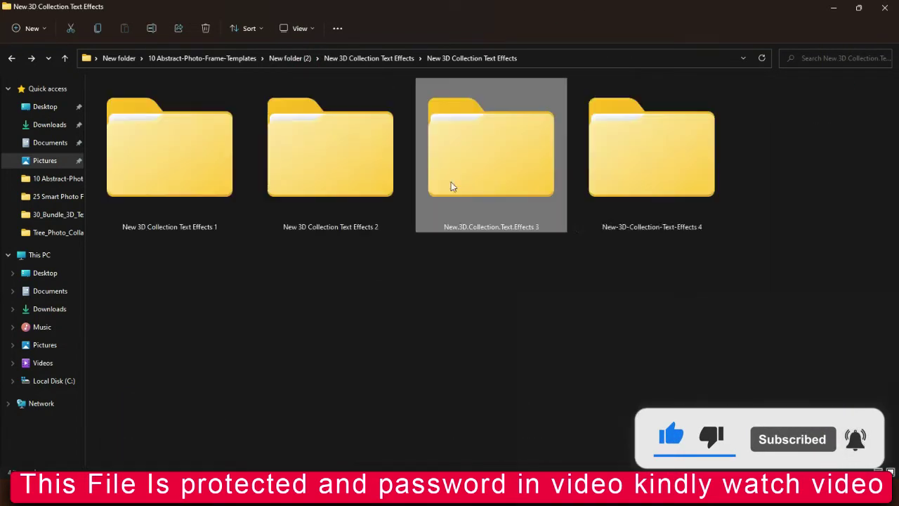
Preview the New-3D-Collection-Text-Effects 4 files as extra large thumbnails.
double_click(634, 185)
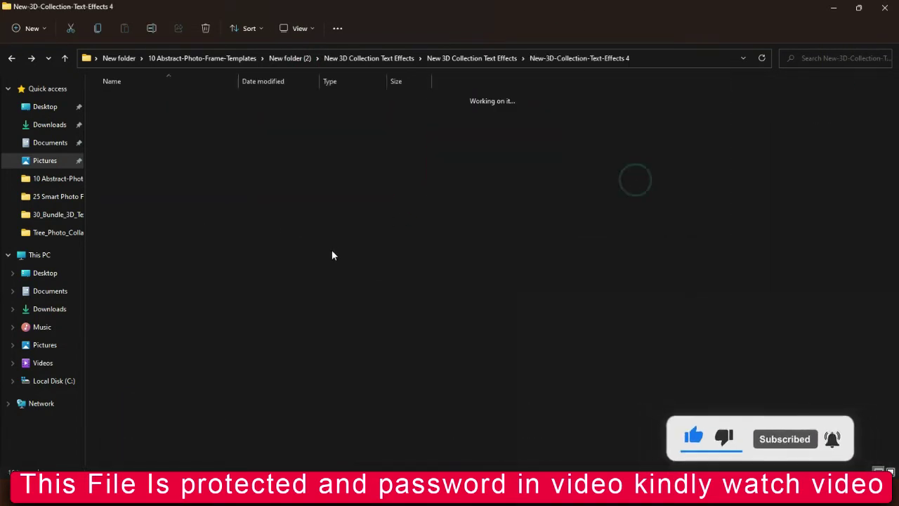
click(300, 29)
click(316, 56)
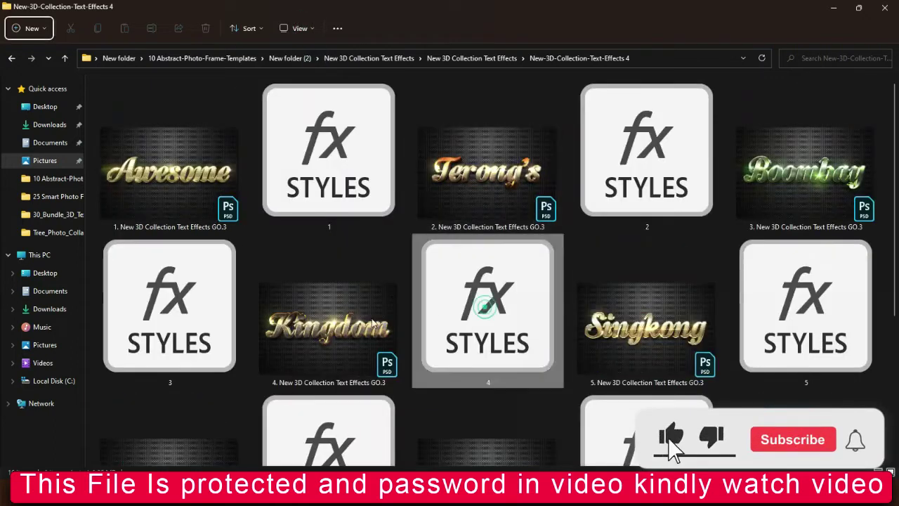
scroll(481, 301, down, 3)
key(alt+Up)
Navigate back into the New 3D Collection Text Effects 1 folder.
double_click(347, 148)
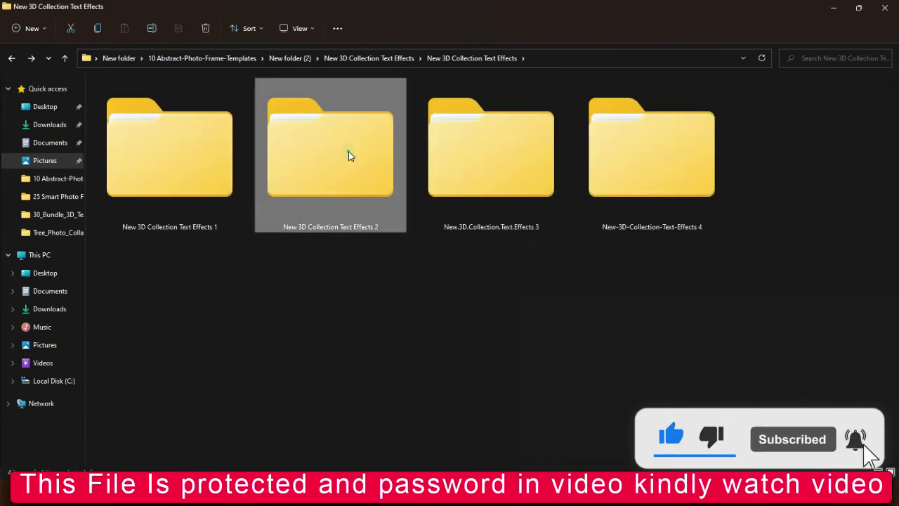
click(666, 349)
click(435, 60)
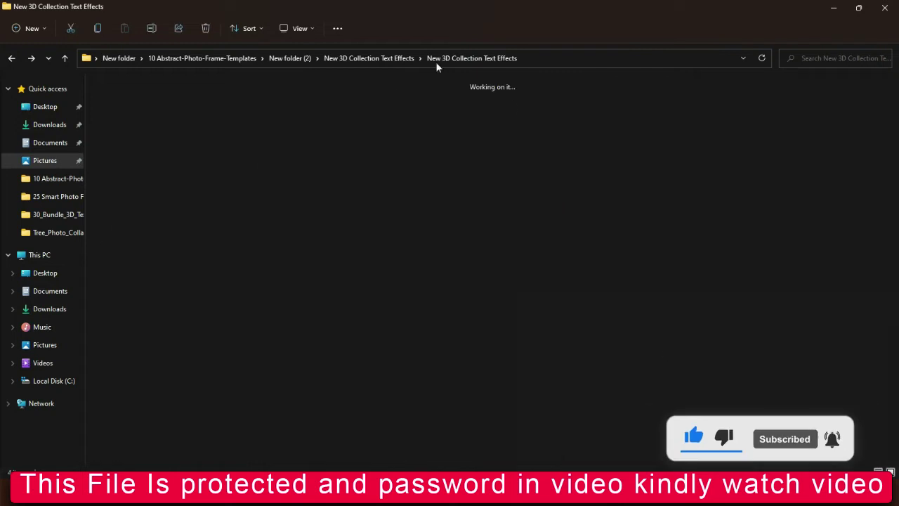
double_click(145, 155)
Open the red Valenty GO.1 template, fit it on screen, and select the Your Text Here! layer.
click(168, 158)
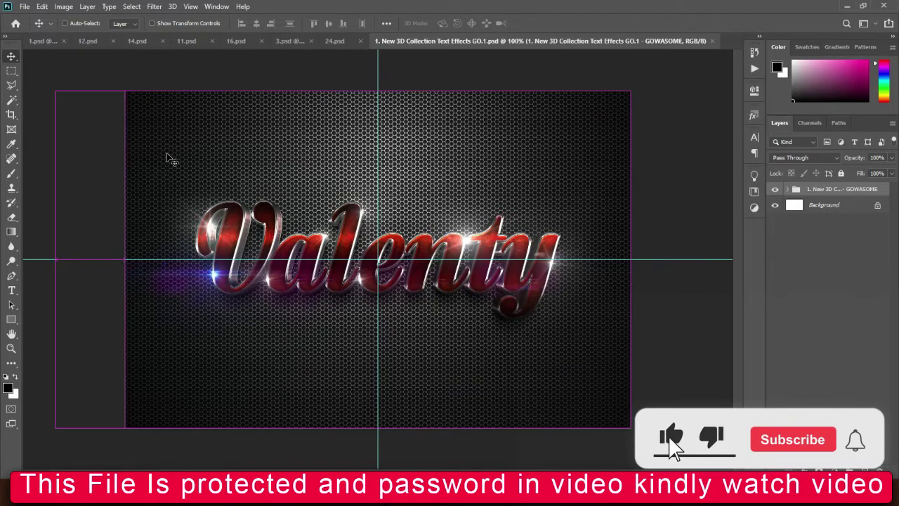
key(ctrl+0)
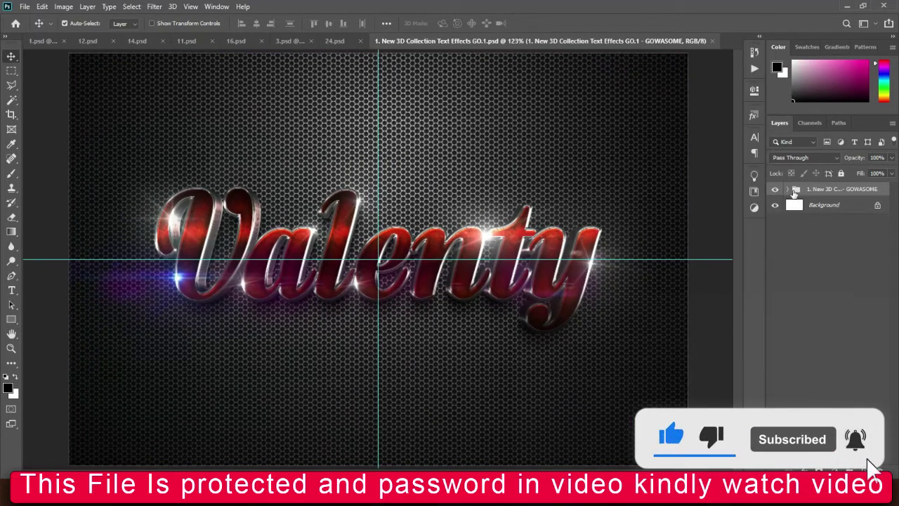
click(788, 190)
click(807, 206)
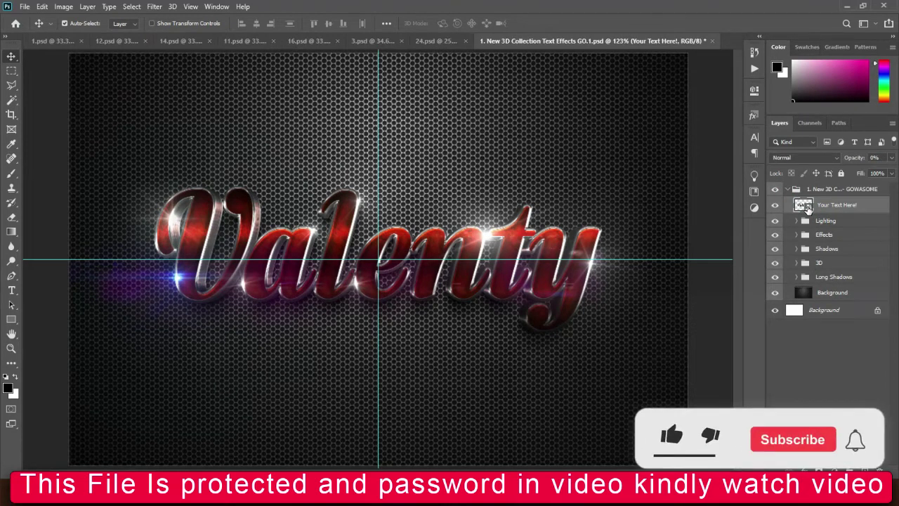
Open the Your Text Here! smart object, substitute the missing font, and change Valenty to 'Graphics'.
double_click(803, 205)
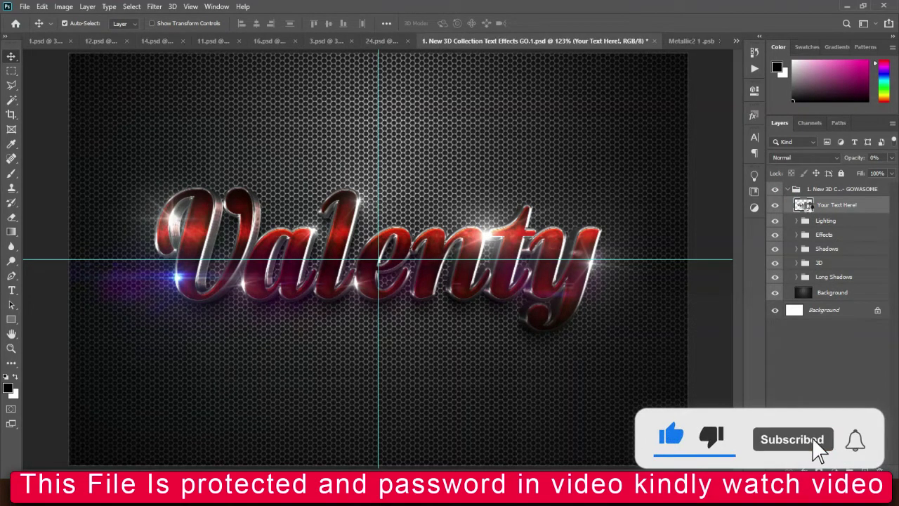
click(570, 273)
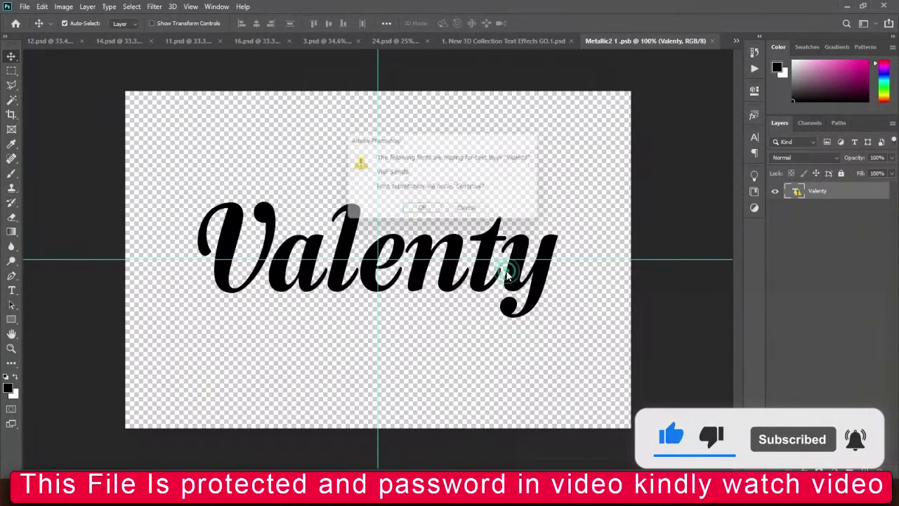
click(422, 211)
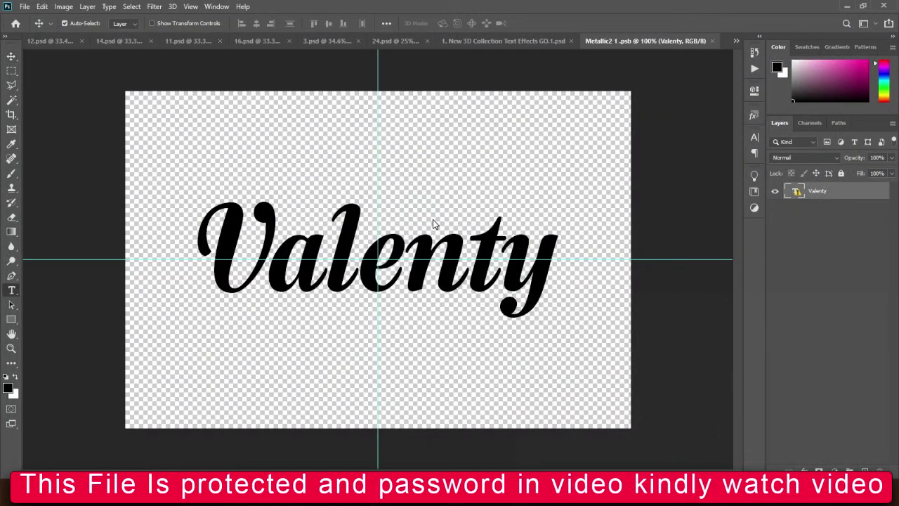
double_click(433, 219)
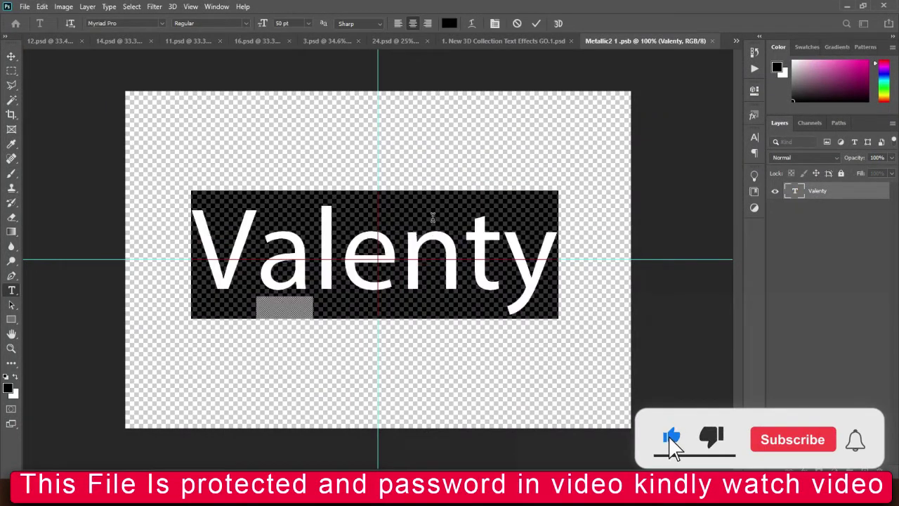
text(Graphic)
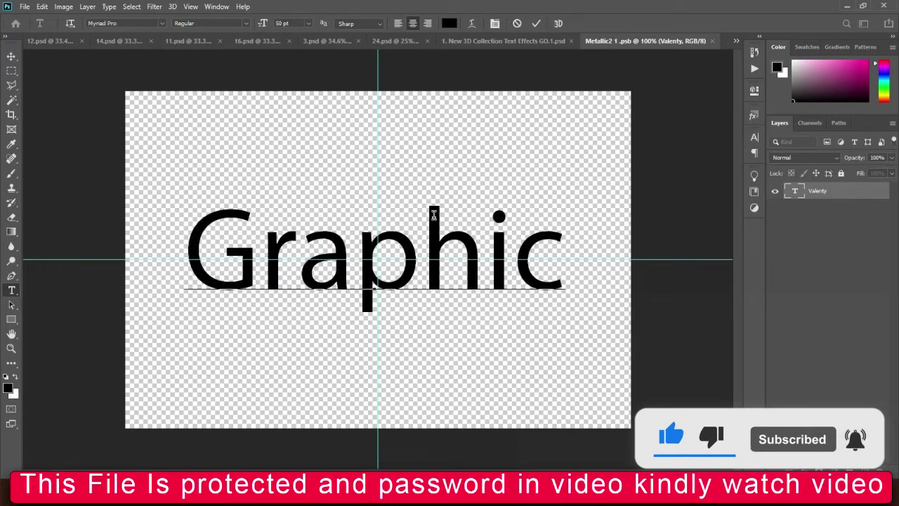
text(s)
click(537, 23)
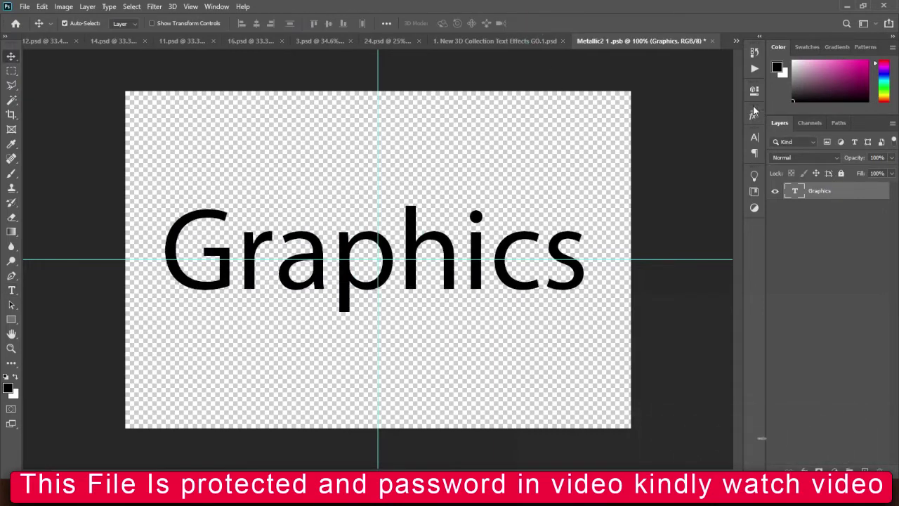
Set Graphics in Billion Dreams, enlarge it, nudge it down, and close the embedded file.
click(753, 135)
click(686, 155)
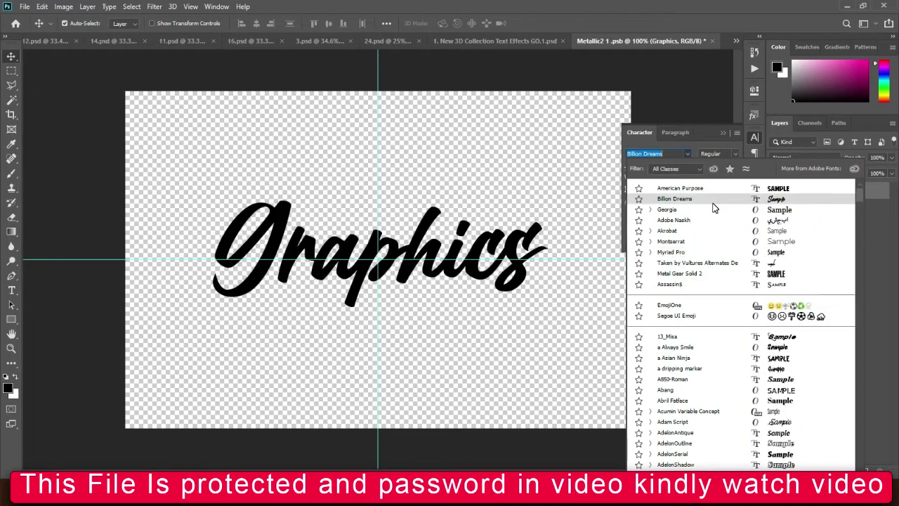
click(713, 204)
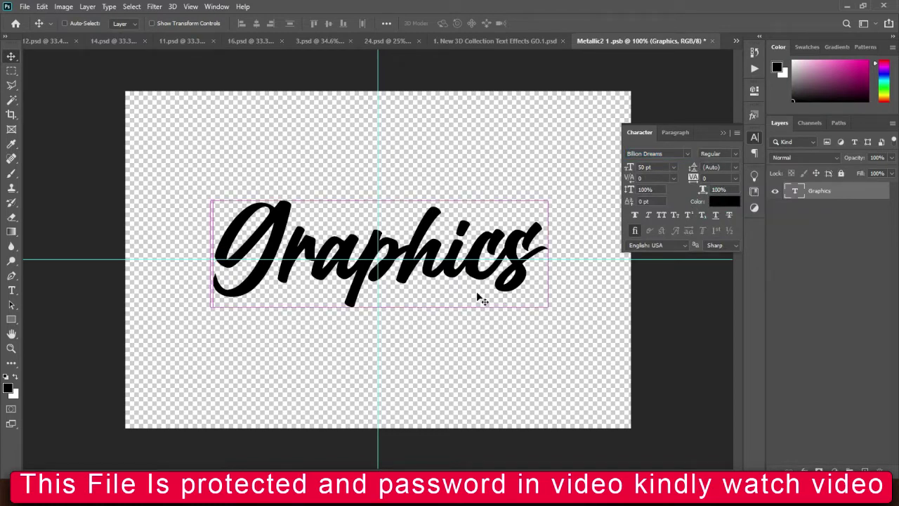
key(ctrl+t)
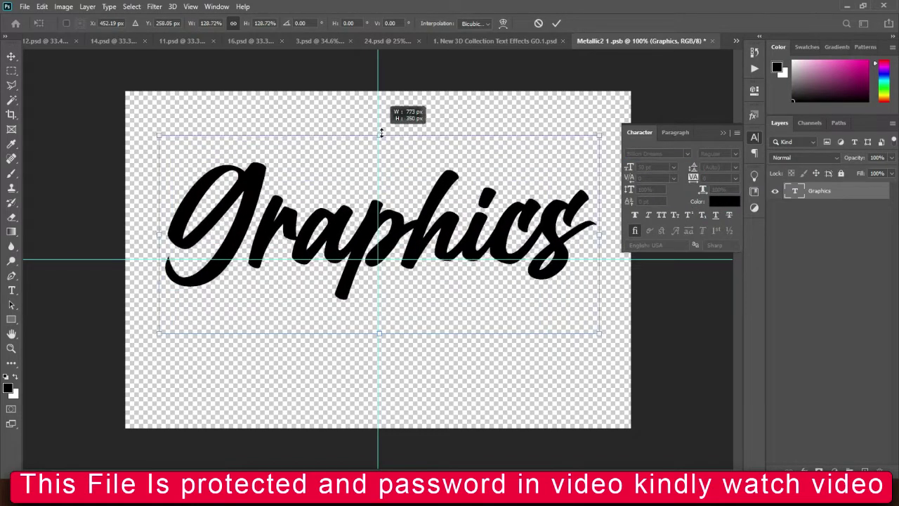
drag(378, 180, 379, 109)
key(Return)
key(shift+Down)
key(shift+Down)
key(shift+Down)
key(shift+Down)
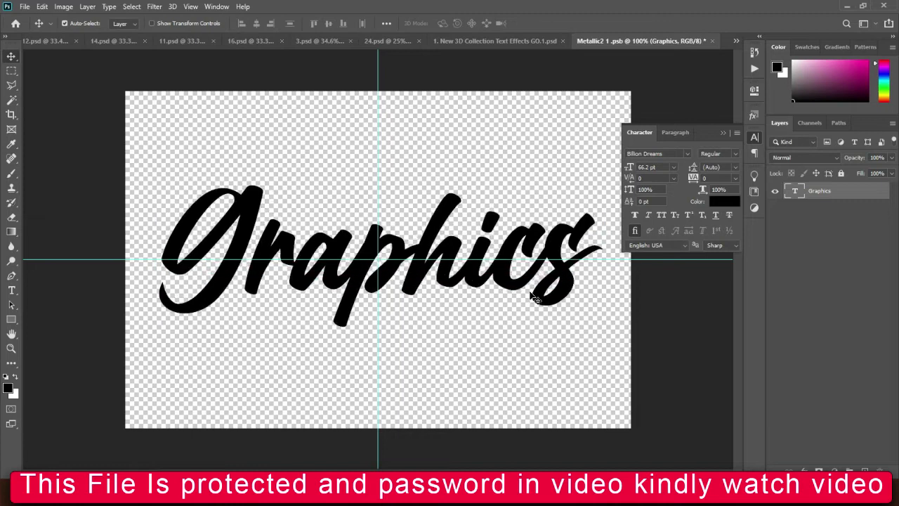
click(712, 41)
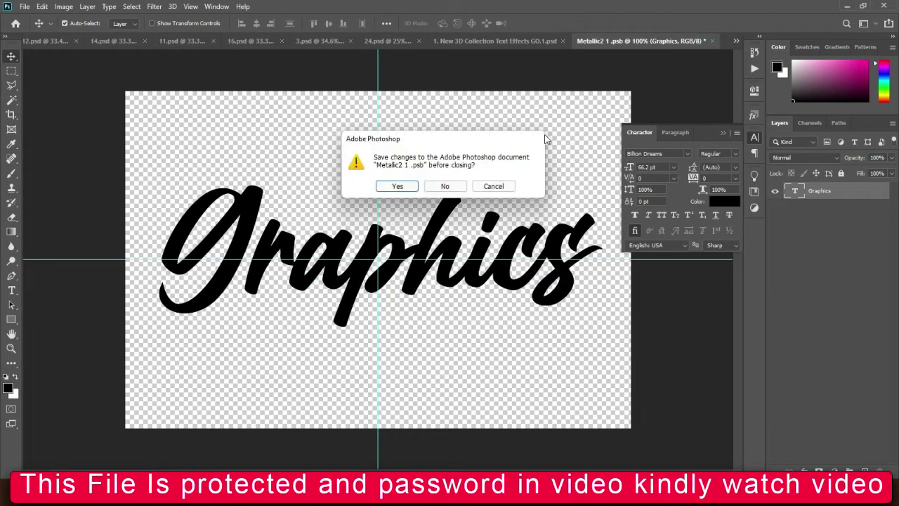
Save the embedded Graphics text, collapse the Character panel, and hide the Lighting group.
click(408, 189)
click(720, 133)
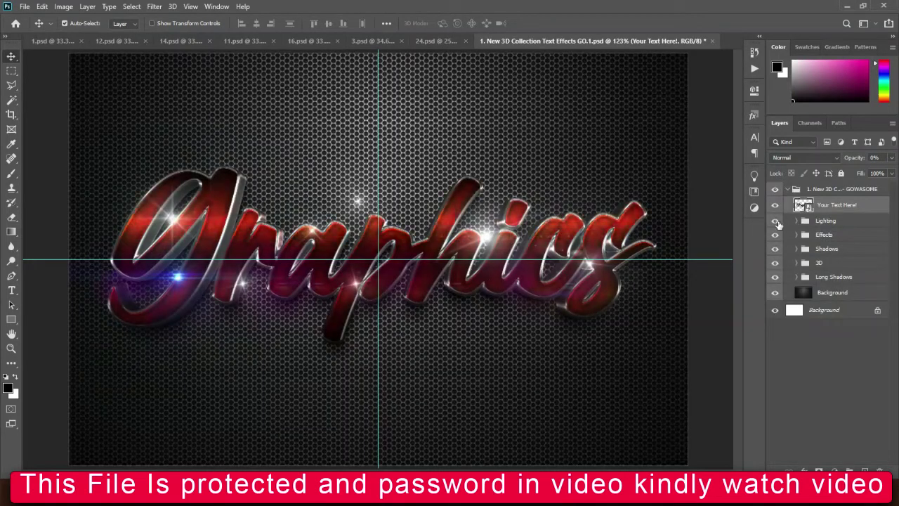
click(776, 222)
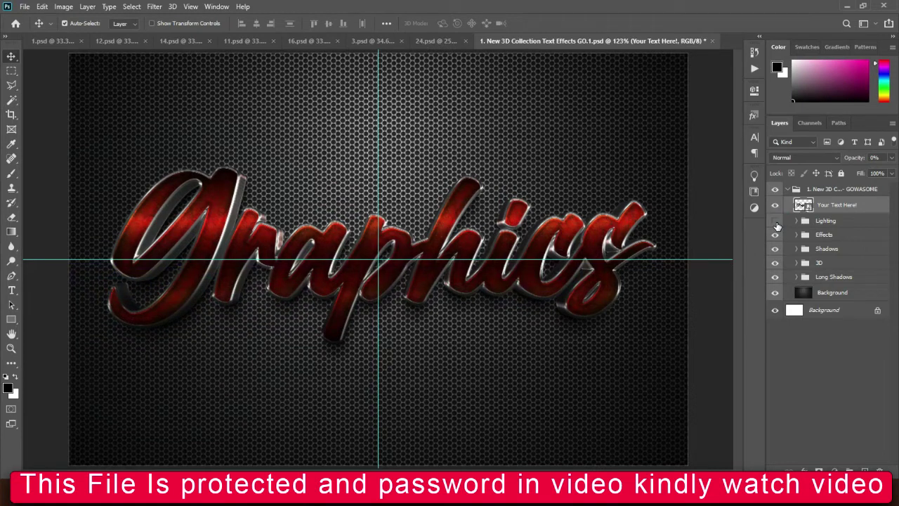
At 100% zoom, inspect the Effects, Shadows, 3D and Long Shadows layer groups.
key(ctrl+1)
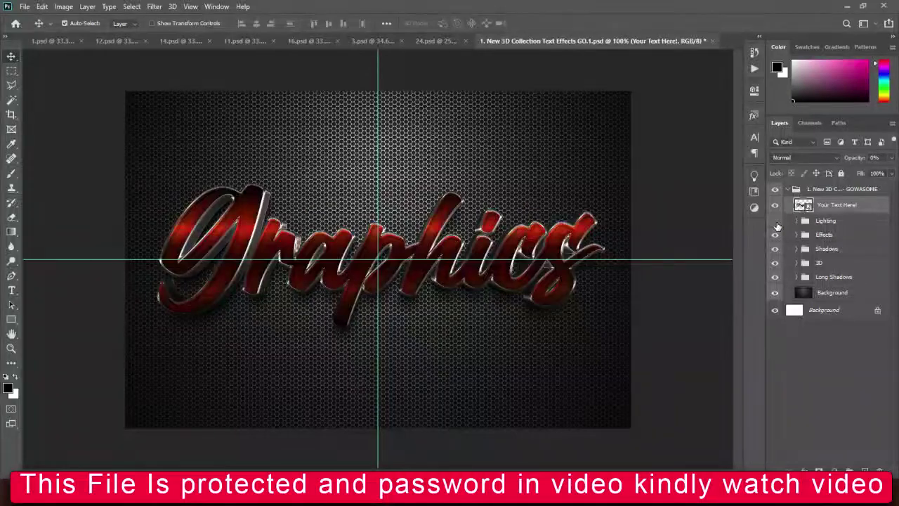
click(796, 235)
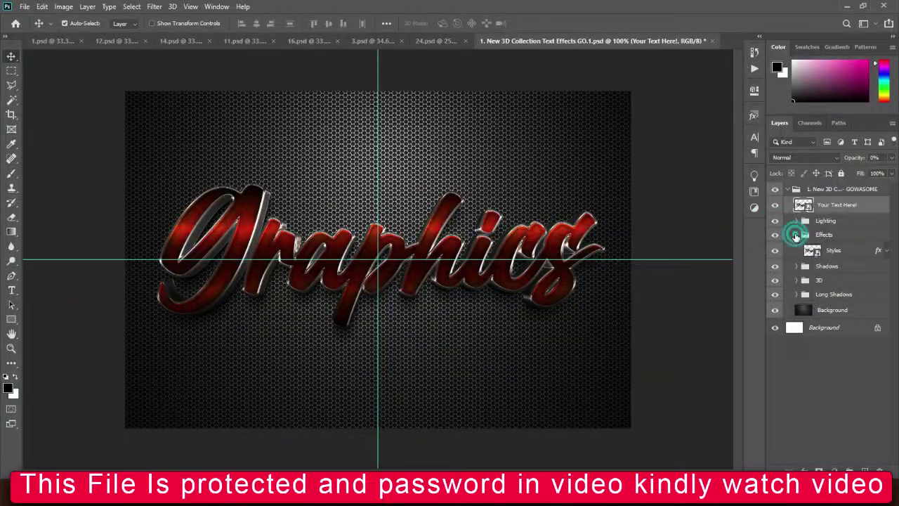
click(795, 235)
click(796, 248)
click(796, 248)
click(796, 263)
click(796, 263)
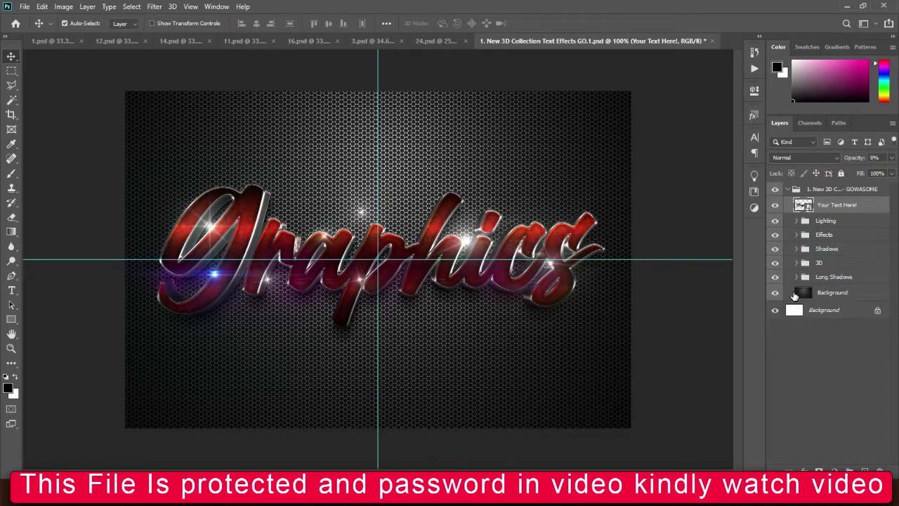
click(798, 277)
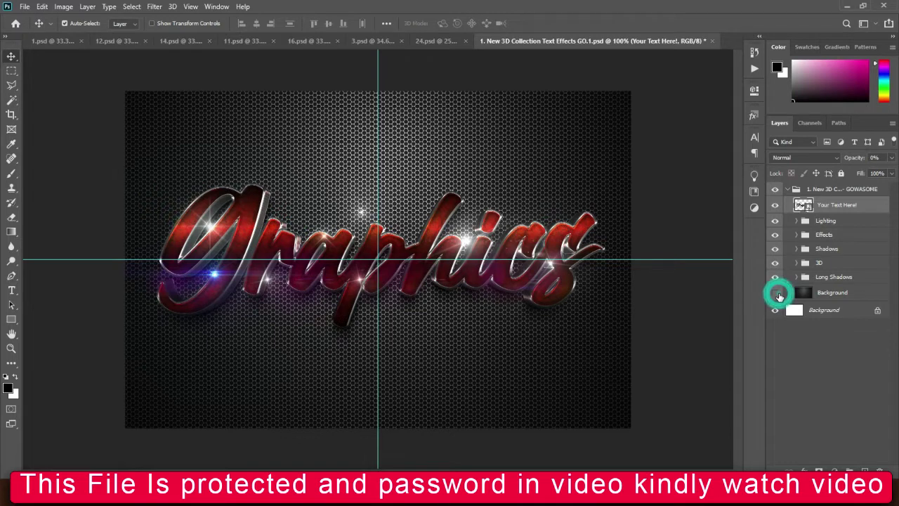
Toggle the honeycomb Background layer off and back on.
click(777, 294)
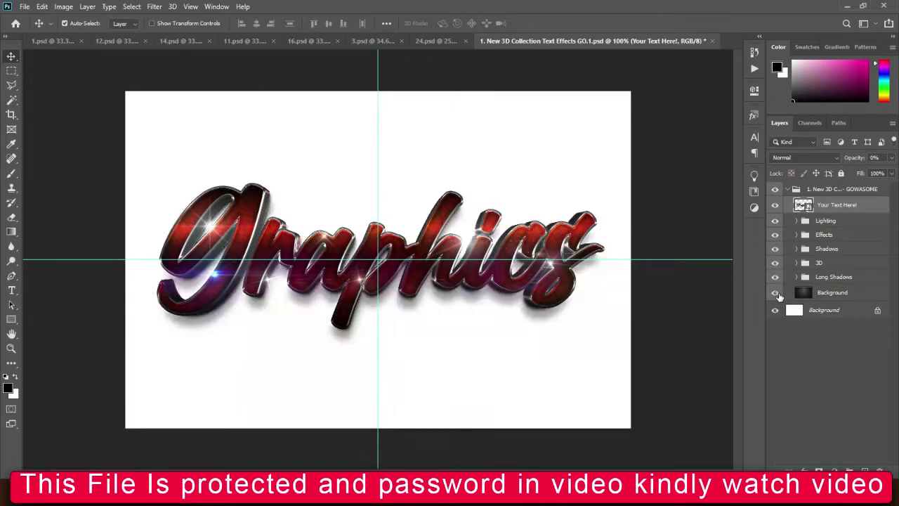
click(777, 294)
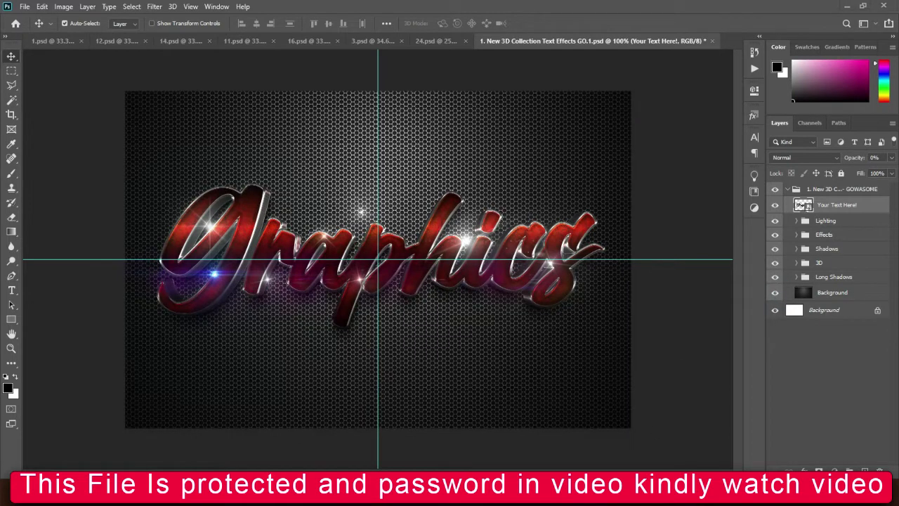
click(738, 428)
Open the gold template's text smart object, accept font substitution, and type 'Wonders'.
double_click(510, 163)
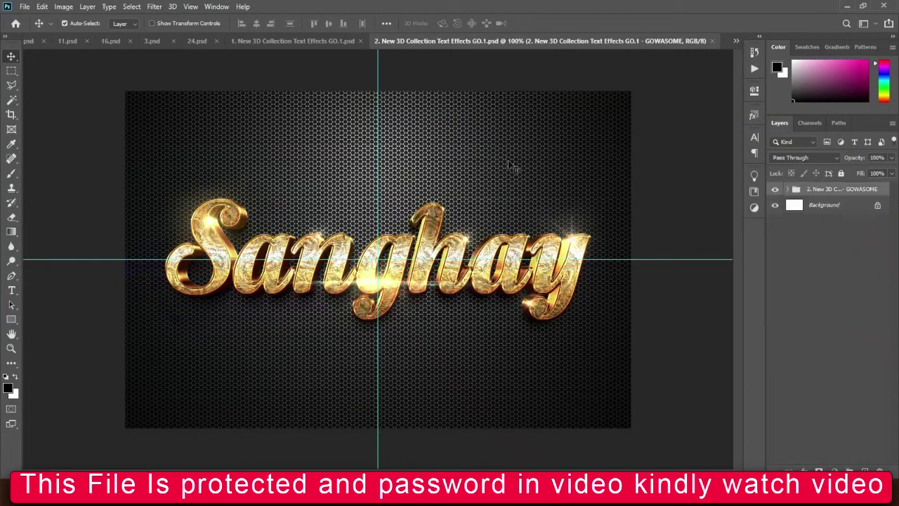
click(781, 190)
double_click(814, 205)
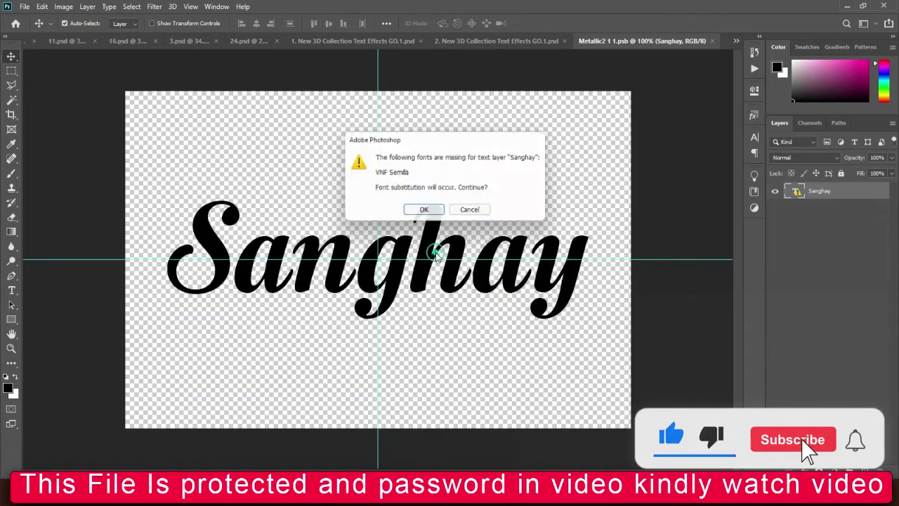
click(427, 206)
text(Wonders)
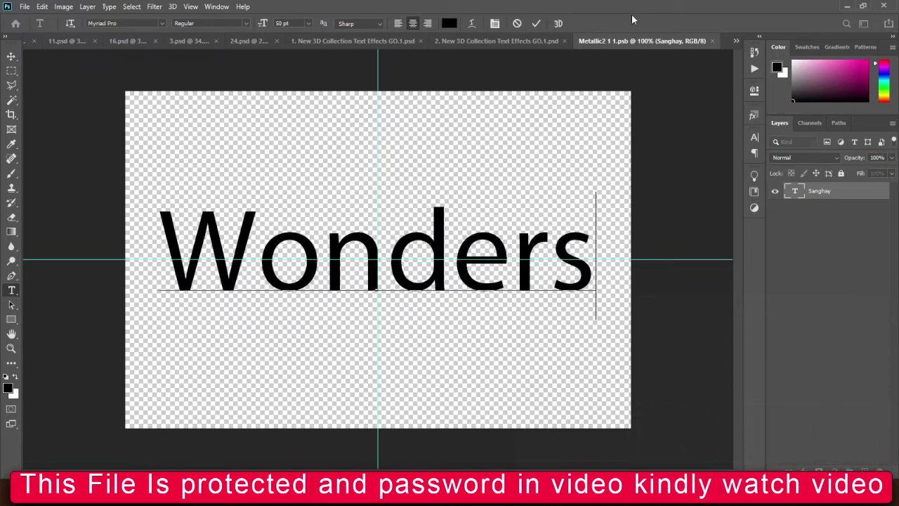
click(533, 23)
key(v)
Set Wonders in Billion Dreams and enlarge it across the canvas.
click(754, 137)
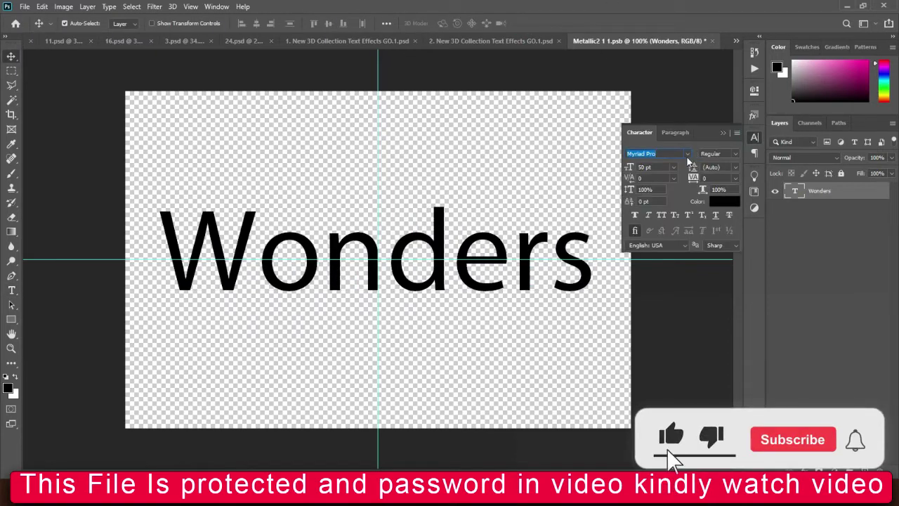
click(687, 154)
click(675, 187)
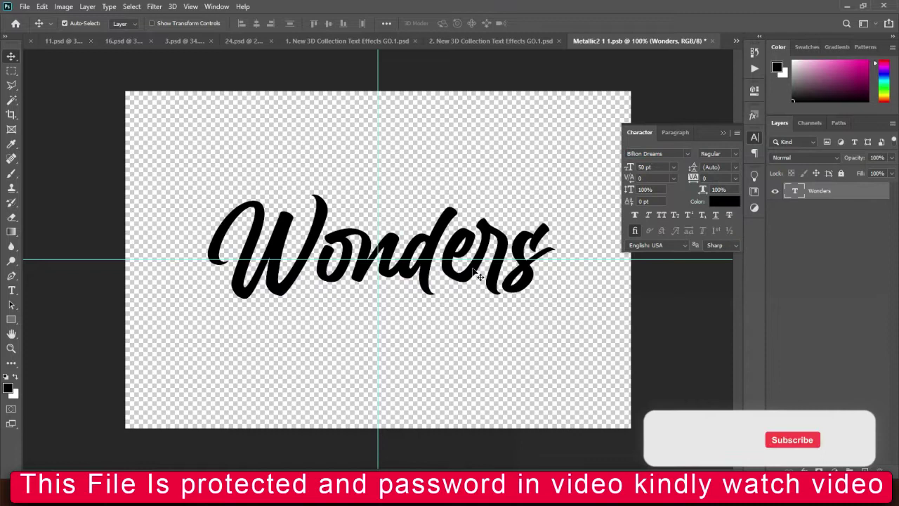
key(ctrl+t)
drag(382, 195, 382, 149)
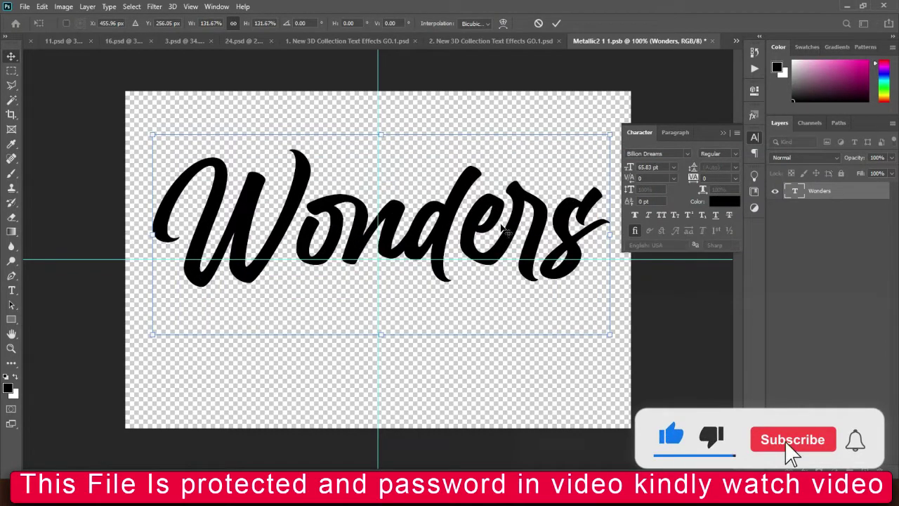
key(Return)
Nudge Wonders left and down, then close and save the embedded file.
drag(324, 121, 321, 120)
key(shift+Down)
key(shift+Down)
key(shift+Down)
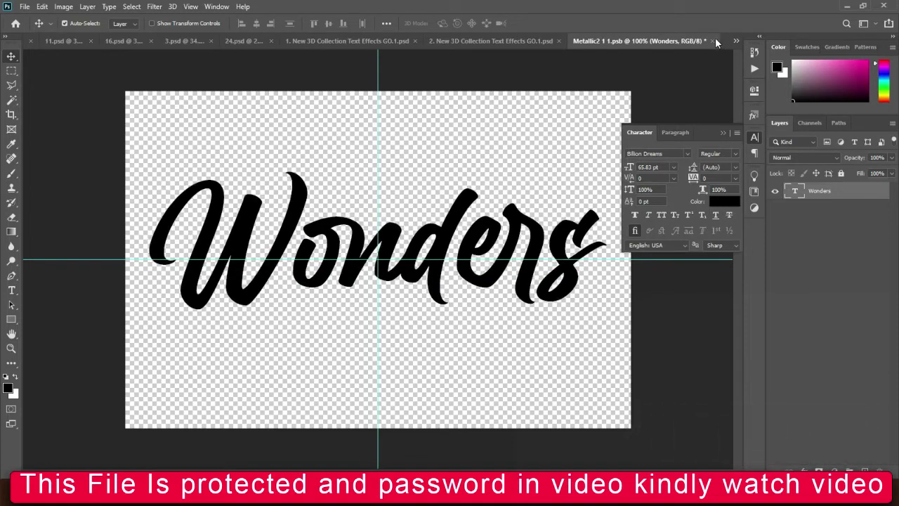
click(712, 41)
click(397, 185)
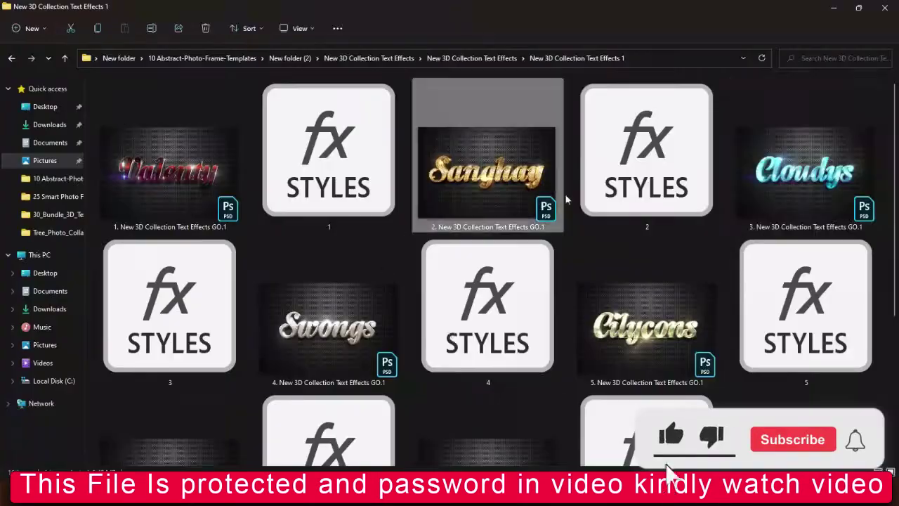
Open the Cloudys template's text smart object and replace 'Cloudys' with 'Drone'.
click(756, 164)
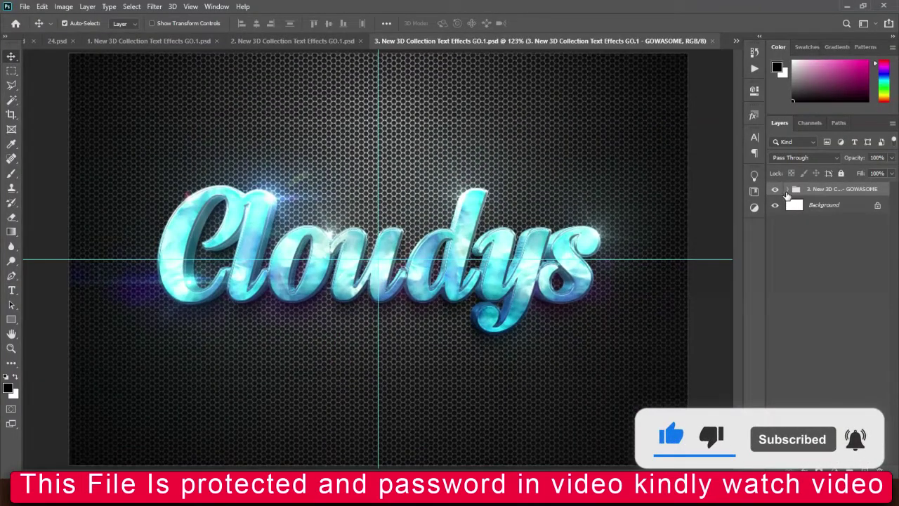
click(786, 189)
double_click(797, 205)
click(586, 275)
double_click(433, 246)
click(426, 208)
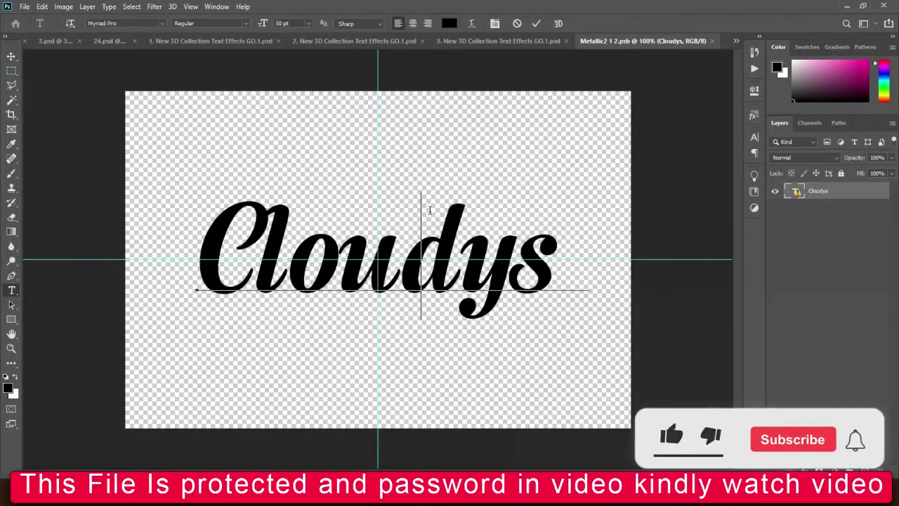
key(ctrl+a)
text(F)
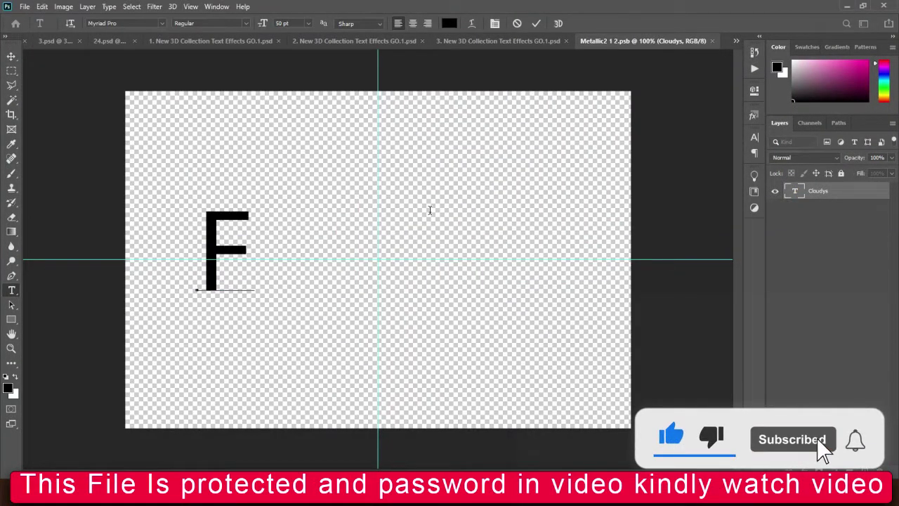
text(Drone)
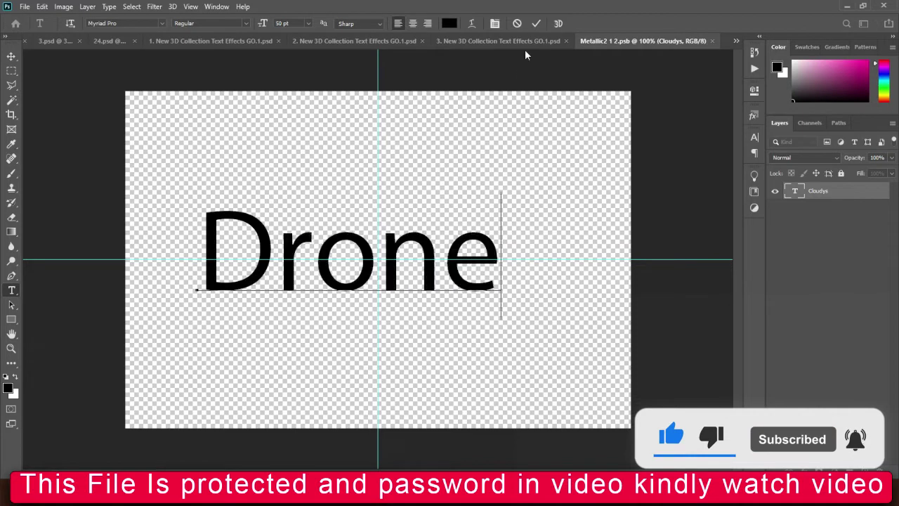
click(536, 23)
key(v)
Set Drone in Billion Dreams and enlarge it across the canvas.
click(754, 136)
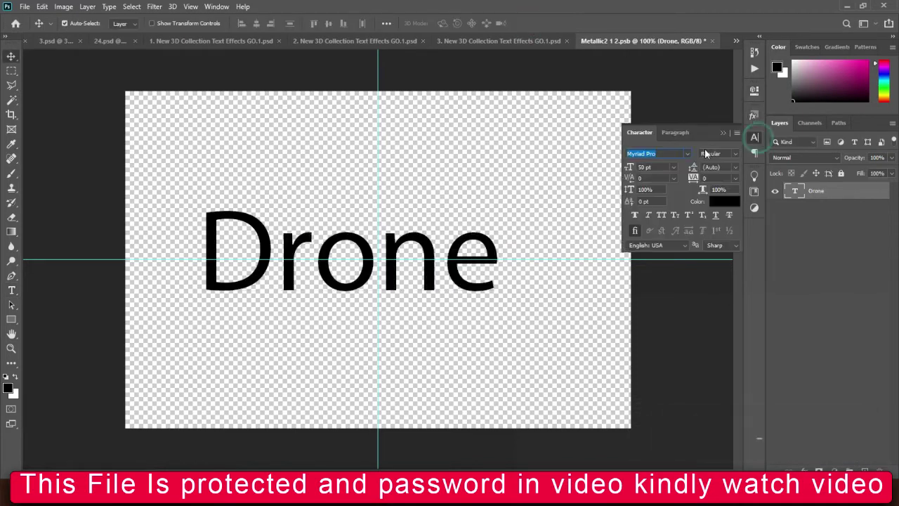
click(687, 153)
click(676, 187)
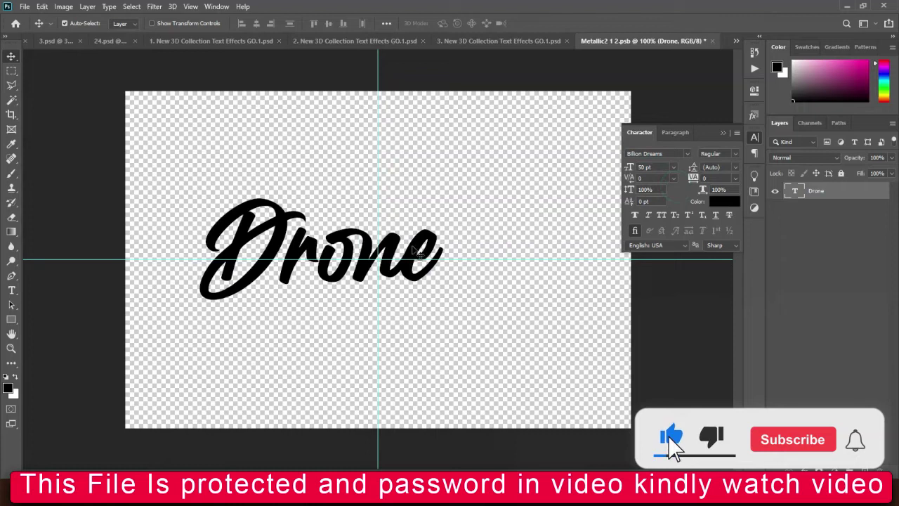
key(ctrl+t)
drag(446, 243, 545, 262)
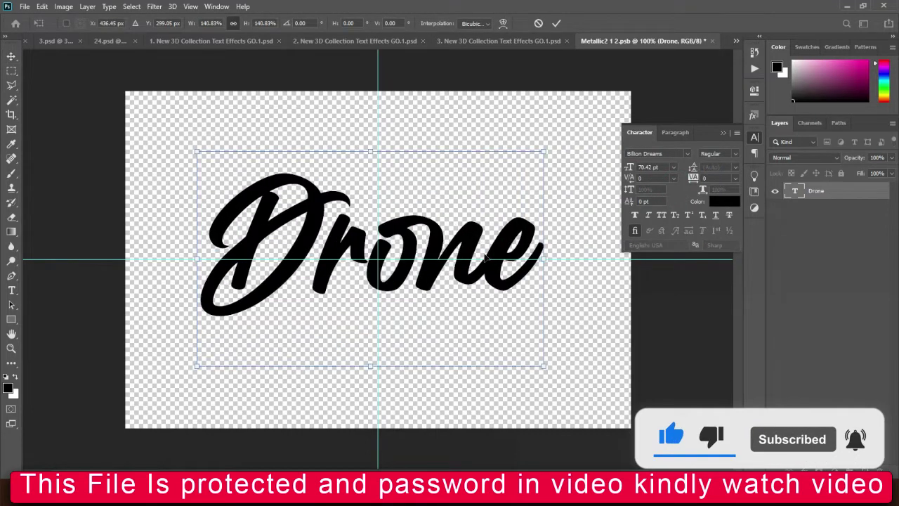
key(Return)
Close and save the embedded Drone file, then close the Character panel.
click(712, 41)
click(399, 185)
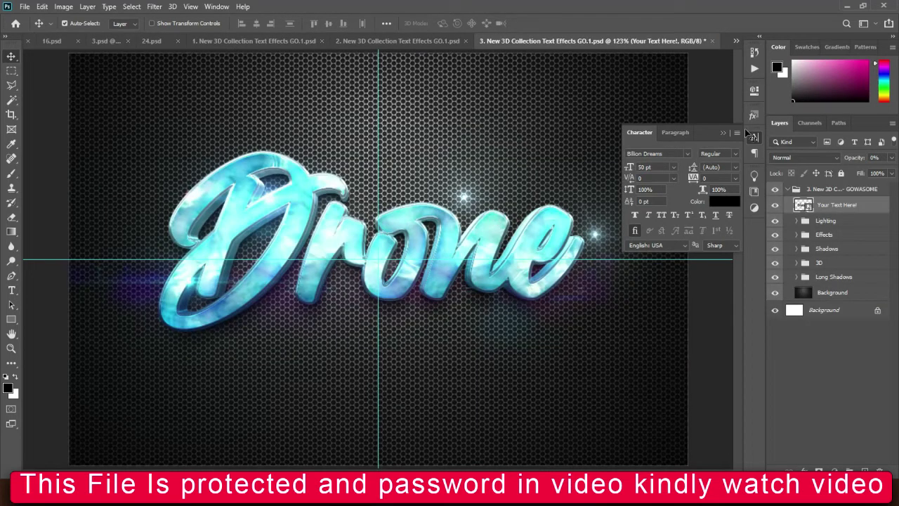
click(723, 133)
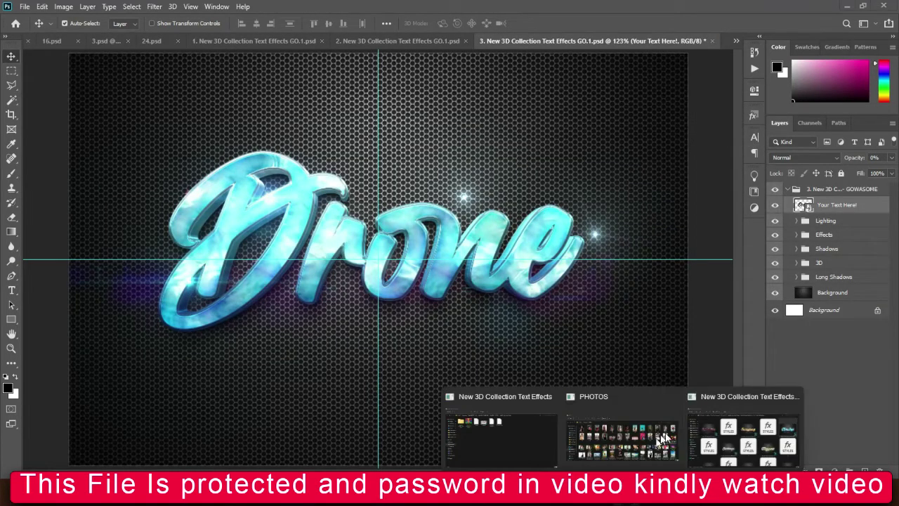
Open the fifth Cilycons template from Explorer, expand its group, and select Your Text Here!
mouse_move(630, 495)
click(743, 428)
scroll(405, 295, down, 2)
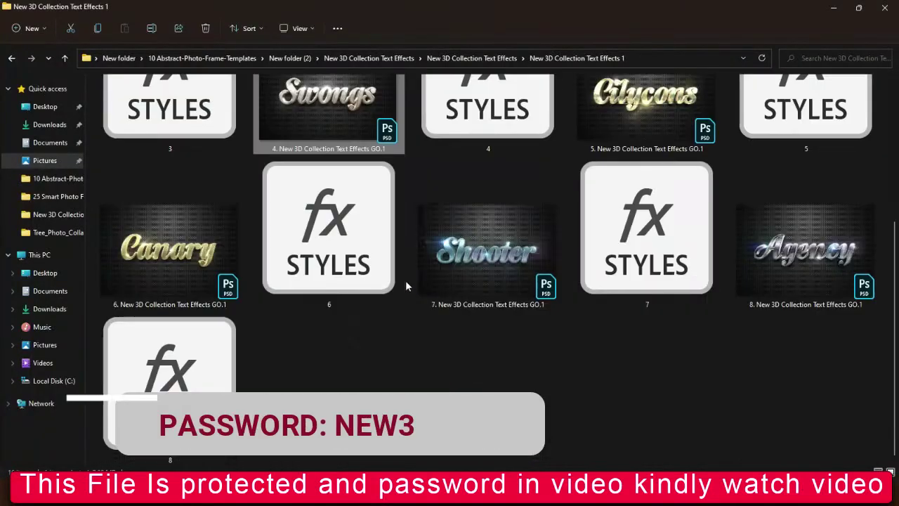
scroll(405, 280, up, 2)
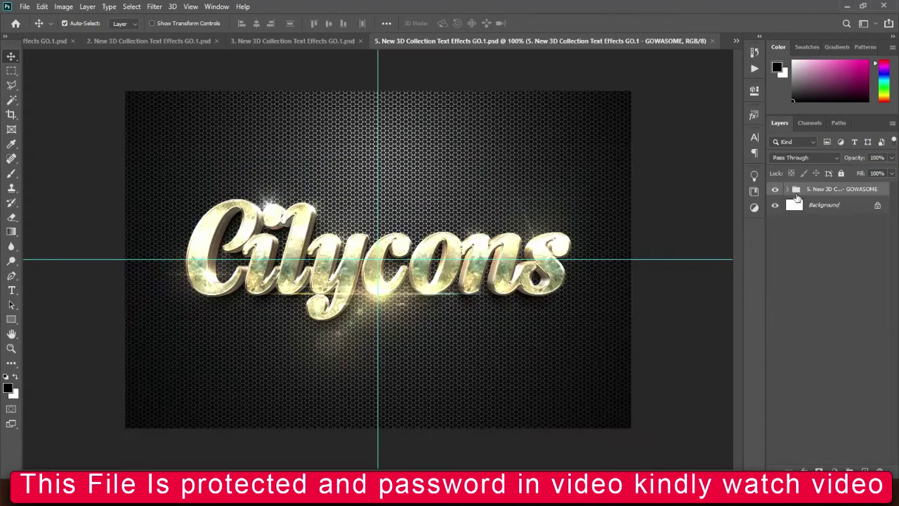
click(788, 190)
click(808, 204)
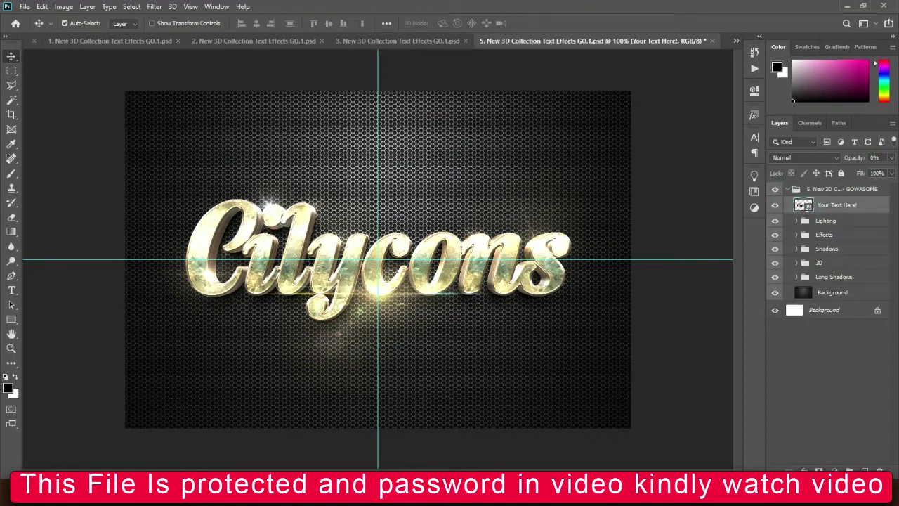
Browse text-effect folders 2, 3 and 4, returning to the four-folder listing.
click(737, 419)
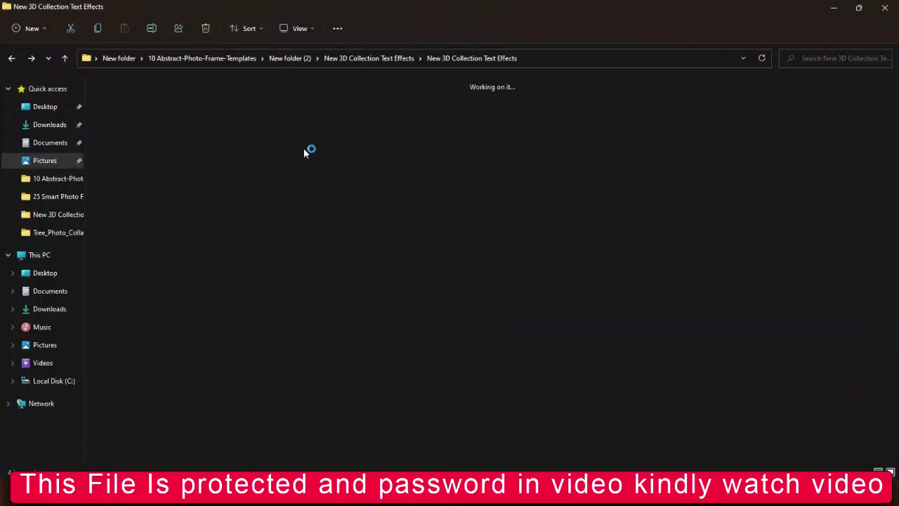
double_click(303, 150)
key(alt+Left)
double_click(443, 167)
key(alt+Left)
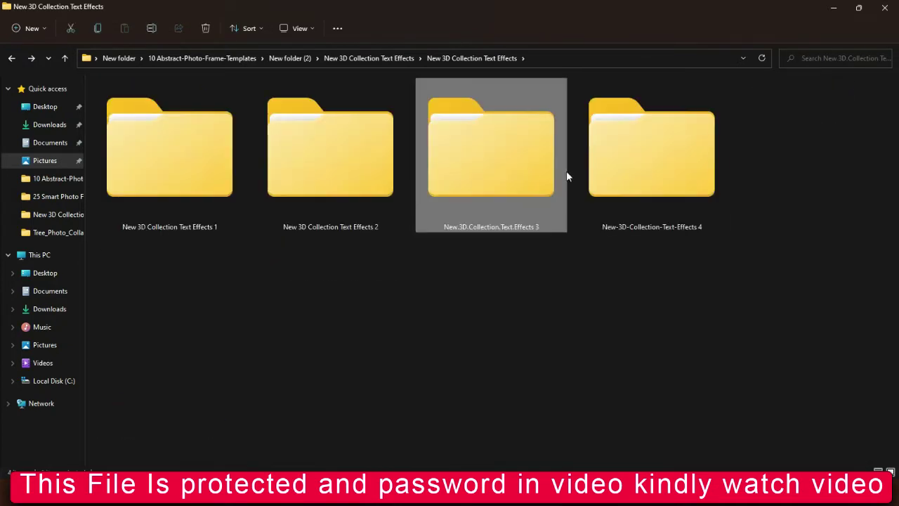
double_click(513, 179)
scroll(516, 267, down, 3)
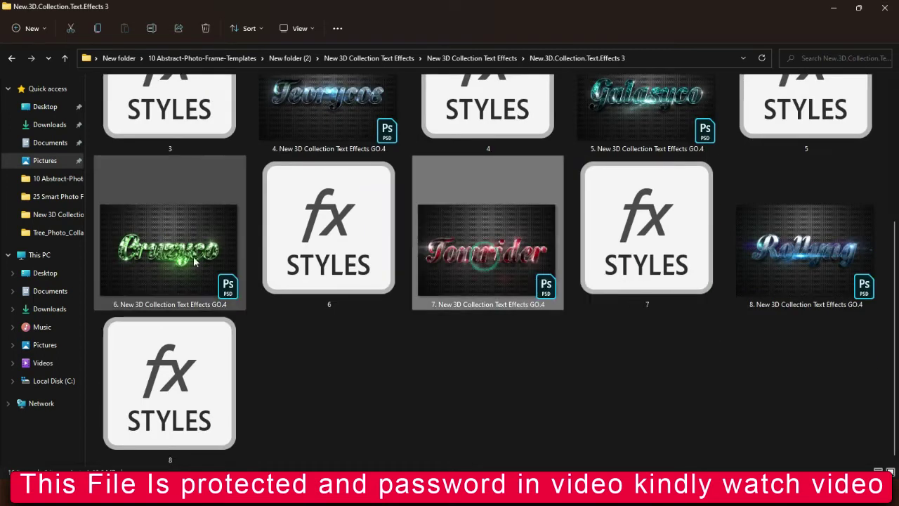
key(alt+Left)
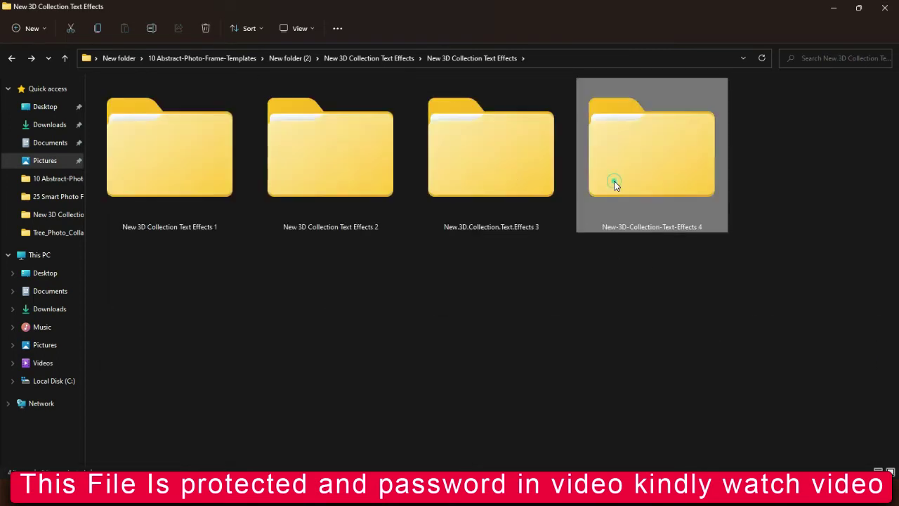
double_click(614, 182)
scroll(503, 236, down, 3)
scroll(504, 236, up, 5)
key(alt+Left)
Check the second subfolder's size in its Properties, then close the dialog.
right_click(302, 212)
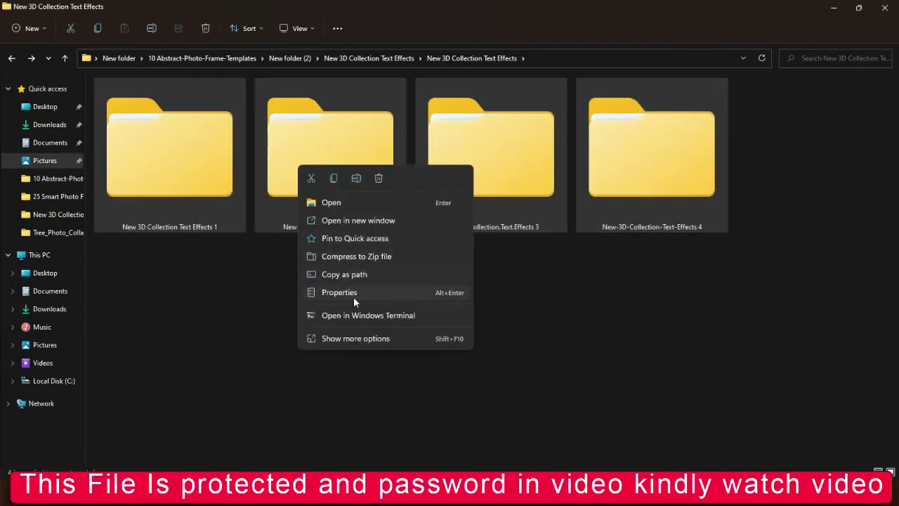
click(354, 297)
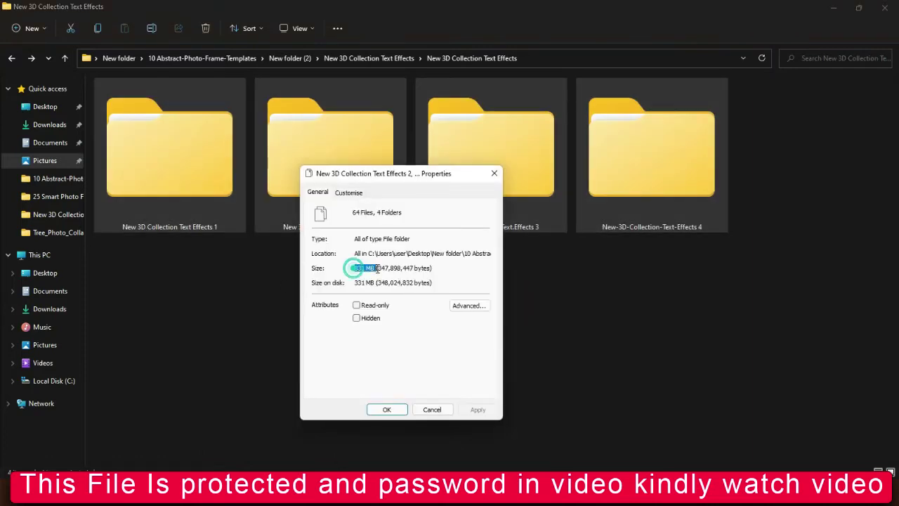
click(597, 351)
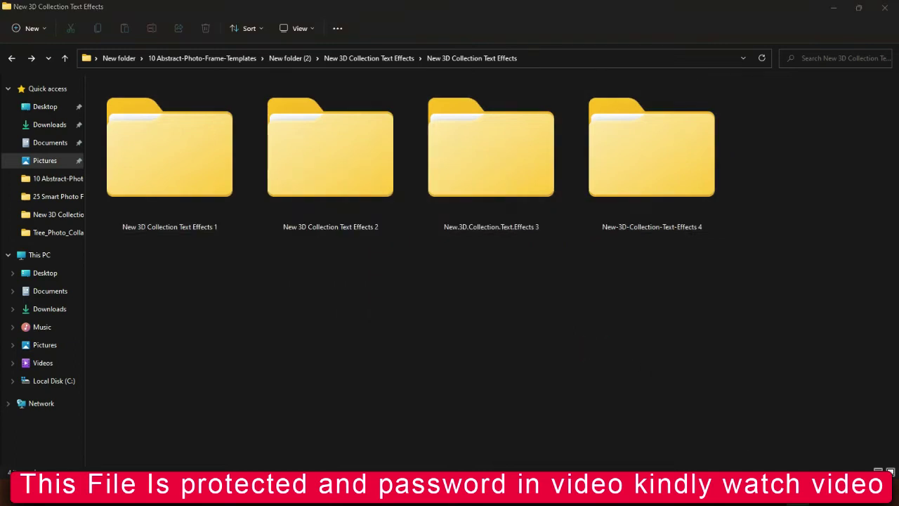
click(798, 502)
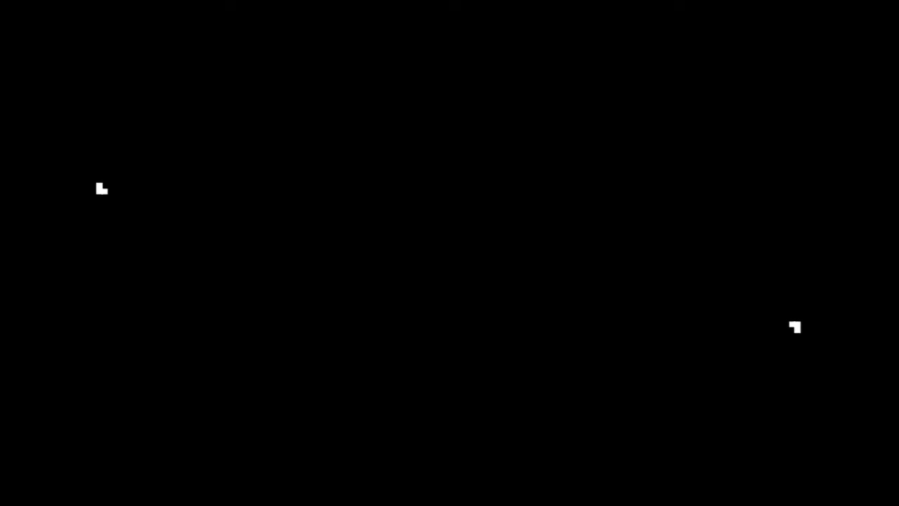